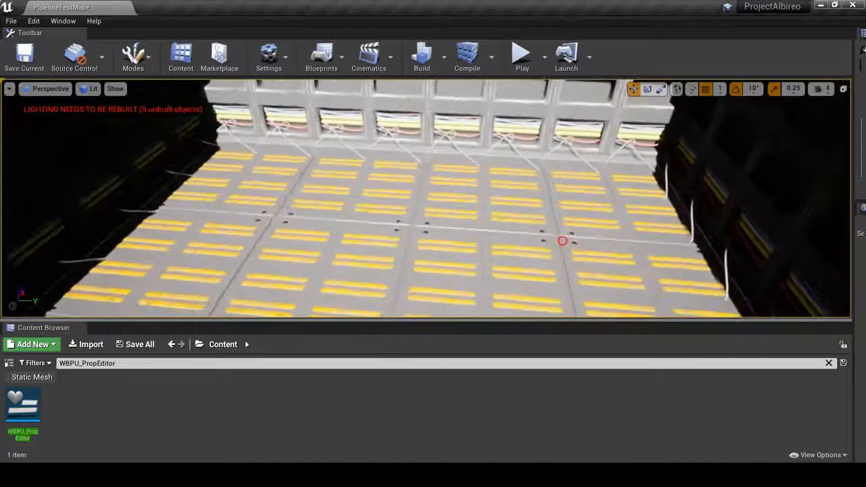
# - Run the WBPU_PropEditor editor utility widget from the content browser
pyautogui.moveTo(563, 241); pyautogui.dragTo(563, 241, button='right')
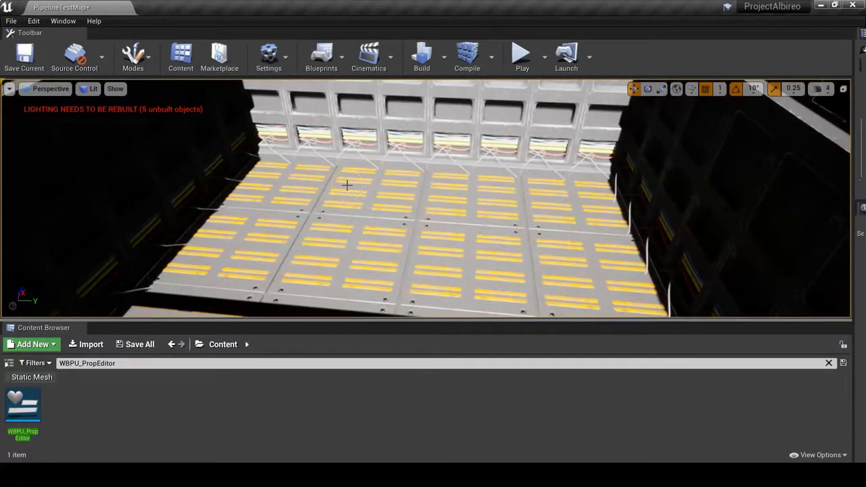
pyautogui.rightClick(26, 421)
pyautogui.click(96, 149)
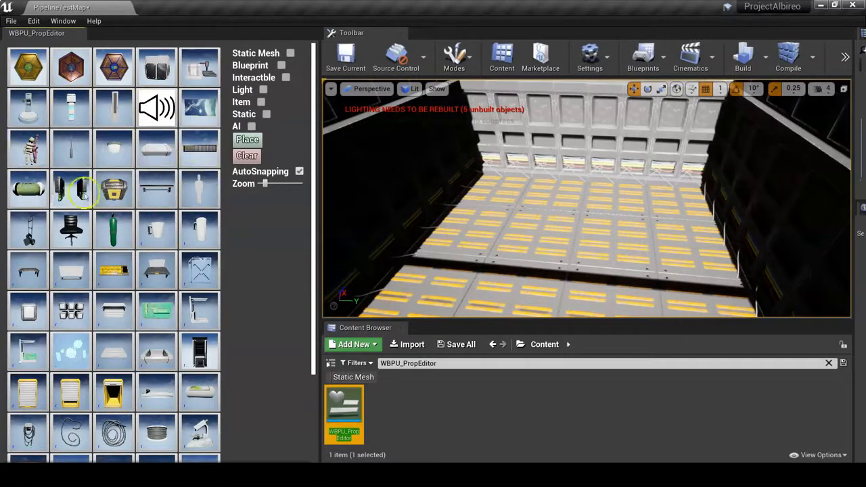
# - Browse the prop palette and try filtering it by the Static Mesh, Blueprint and Interactable categories
pyautogui.scroll(-3, 135, 242)
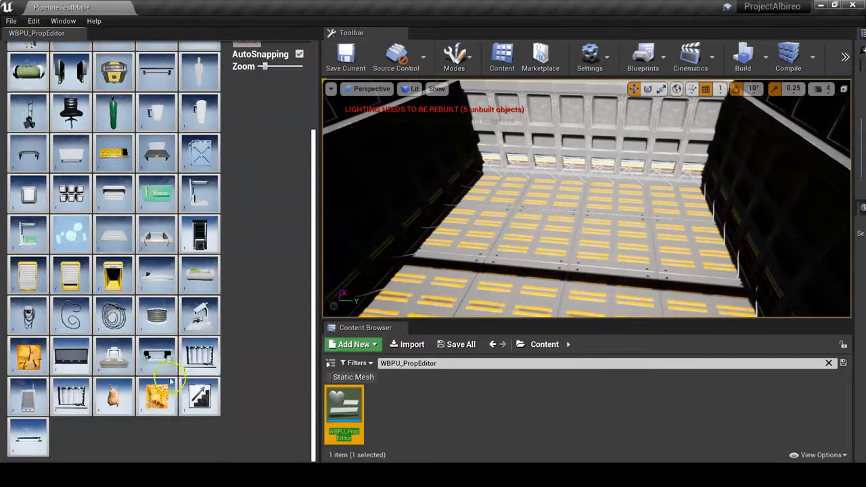
pyautogui.scroll(3, 29, 444)
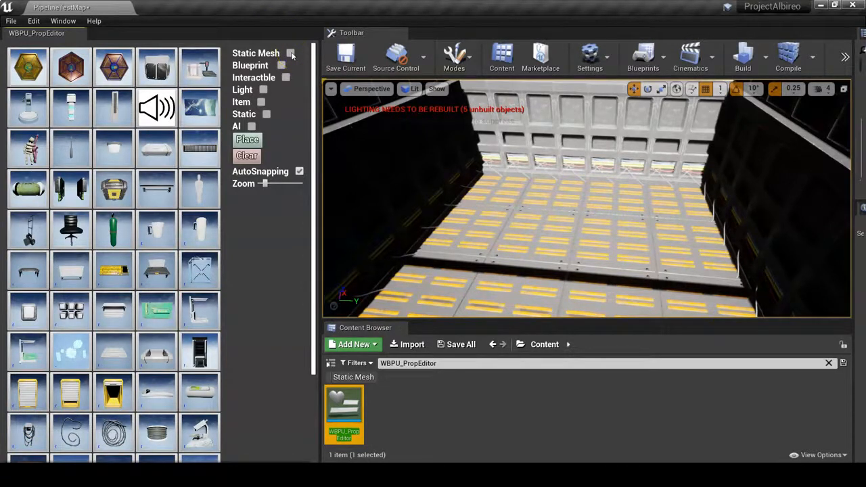
pyautogui.click(290, 53)
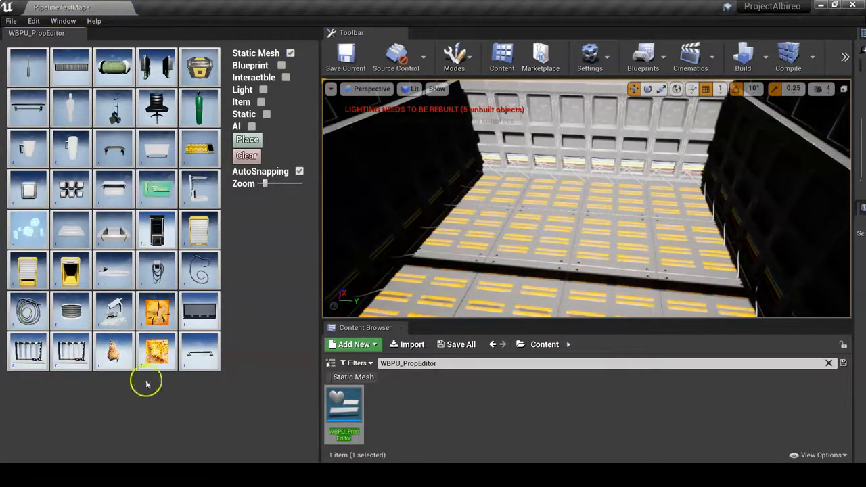
pyautogui.click(285, 58)
pyautogui.click(282, 65)
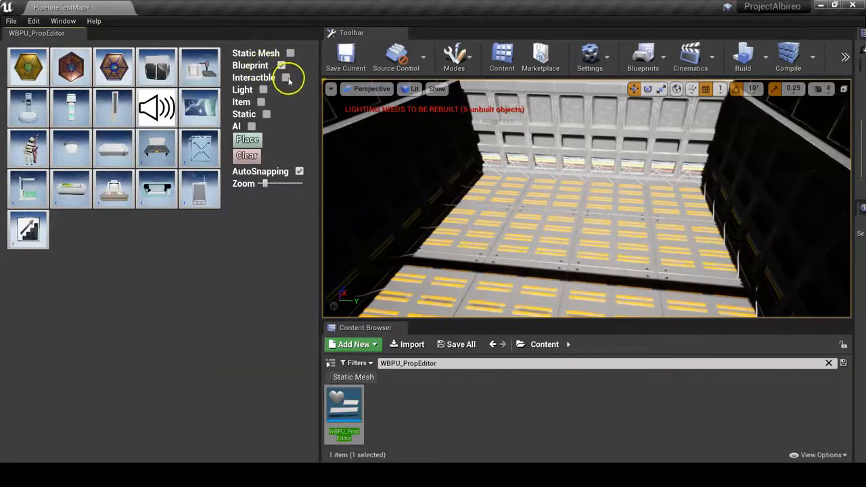
pyautogui.click(286, 78)
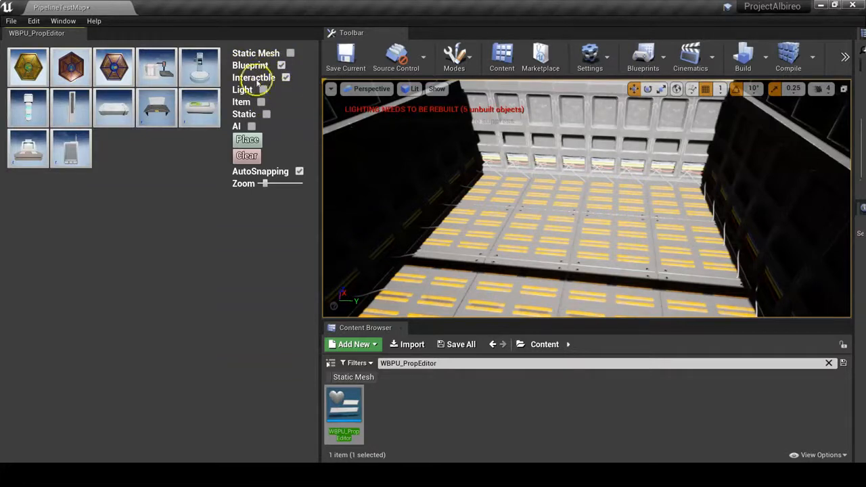
# - Try the Item and Light category filters, then uncheck all category filters again
pyautogui.click(260, 102)
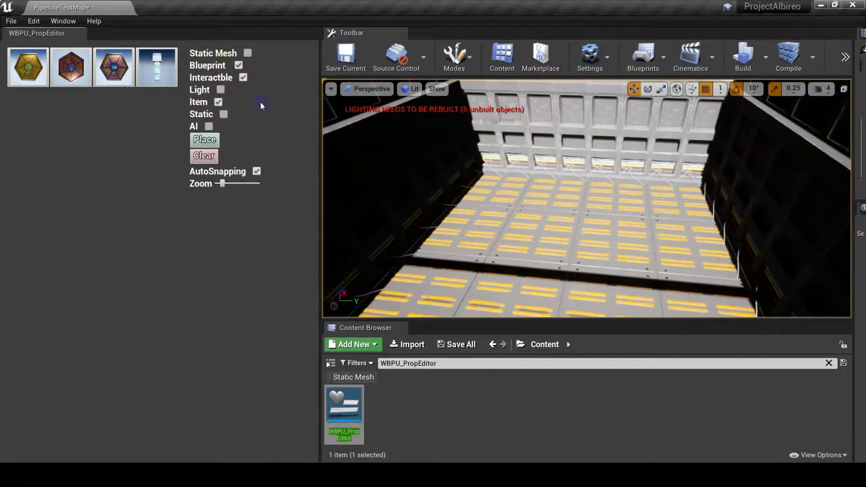
pyautogui.click(219, 102)
pyautogui.click(286, 78)
pyautogui.click(282, 65)
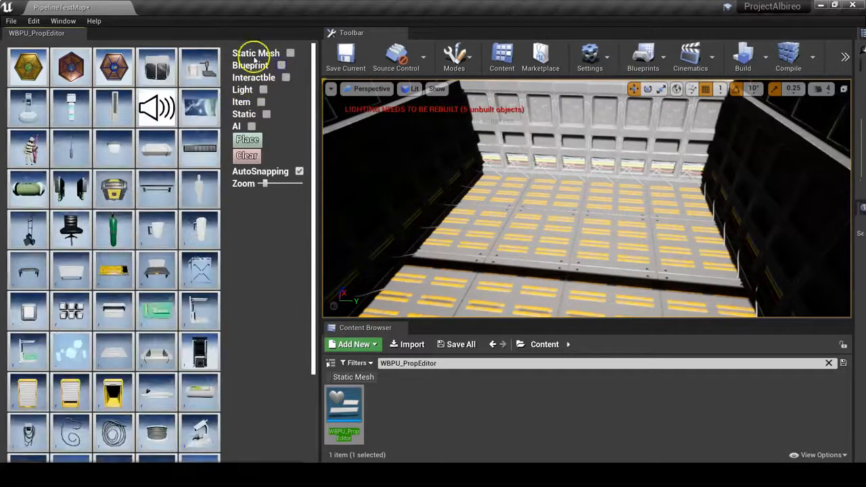
pyautogui.click(264, 90)
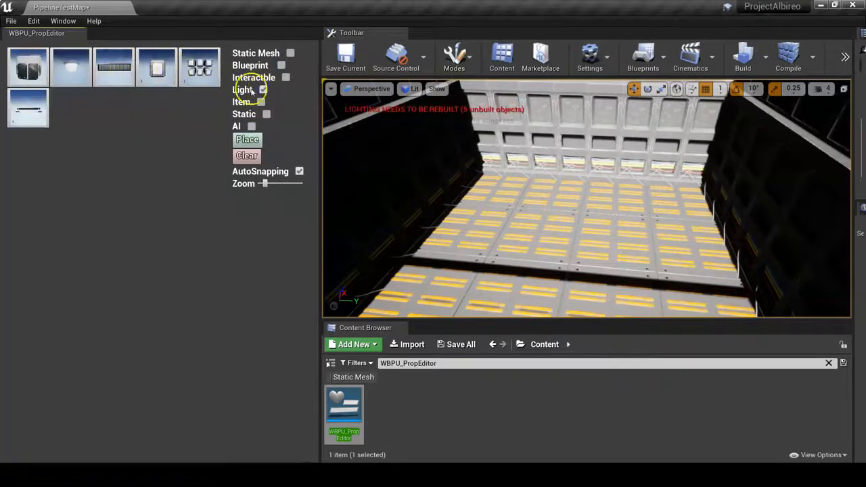
pyautogui.click(264, 90)
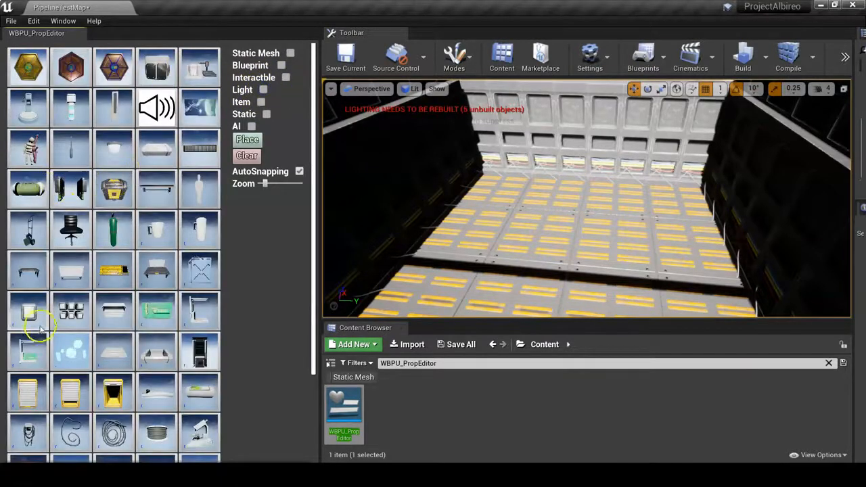
# - Select a table prop in the palette, raise the zoom slider, position the table in the room and place it
pyautogui.click(28, 270)
pyautogui.moveTo(497, 176)
pyautogui.mouseDown(button='right')
pyautogui.moveTo(455, 162)
pyautogui.moveTo(498, 176)
pyautogui.mouseUp(button='right')
pyautogui.moveTo(264, 184); pyautogui.dragTo(281, 183)
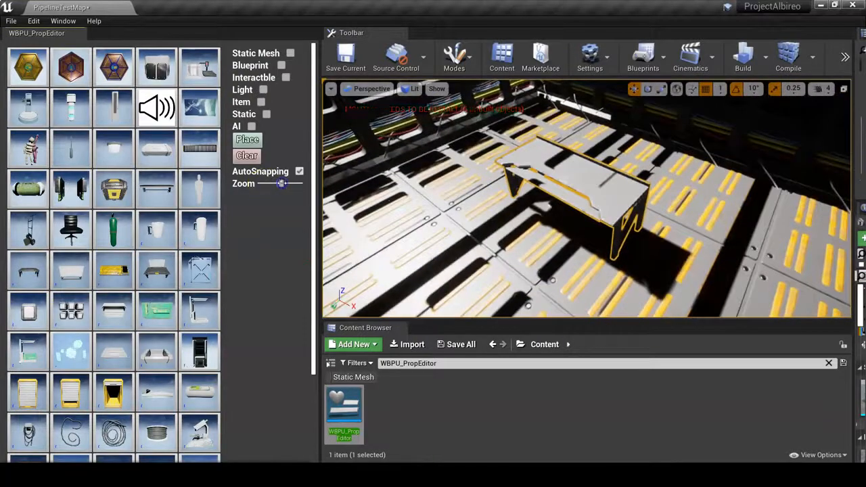
pyautogui.keyDown('alt'); pyautogui.moveTo(724, 238); pyautogui.dragTo(630, 190); pyautogui.keyUp('alt')
pyautogui.moveTo(799, 179); pyautogui.dragTo(824, 176, button='right')
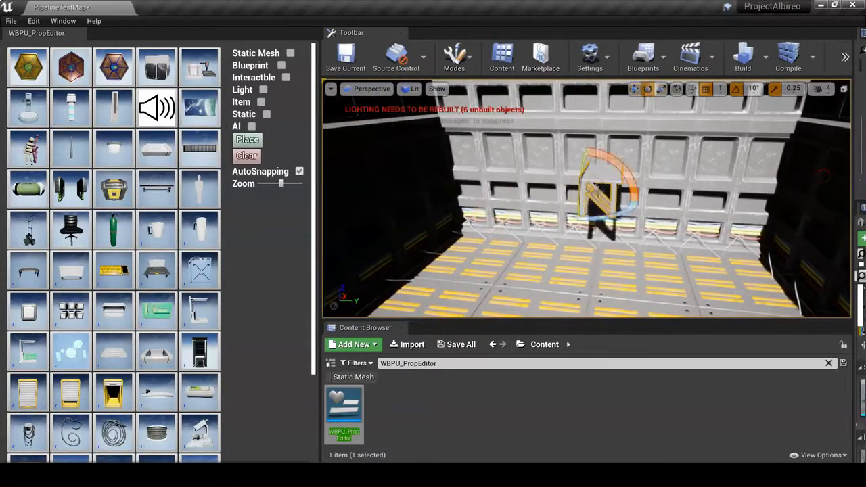
pyautogui.moveTo(652, 233)
pyautogui.mouseDown(button='right')
pyautogui.moveTo(652, 219)
pyautogui.moveTo(658, 271)
pyautogui.moveTo(654, 211)
pyautogui.moveTo(654, 254)
pyautogui.moveTo(654, 232)
pyautogui.moveTo(661, 248)
pyautogui.moveTo(654, 248)
pyautogui.mouseUp(button='right')
pyautogui.click(257, 141)
pyautogui.click(248, 155)
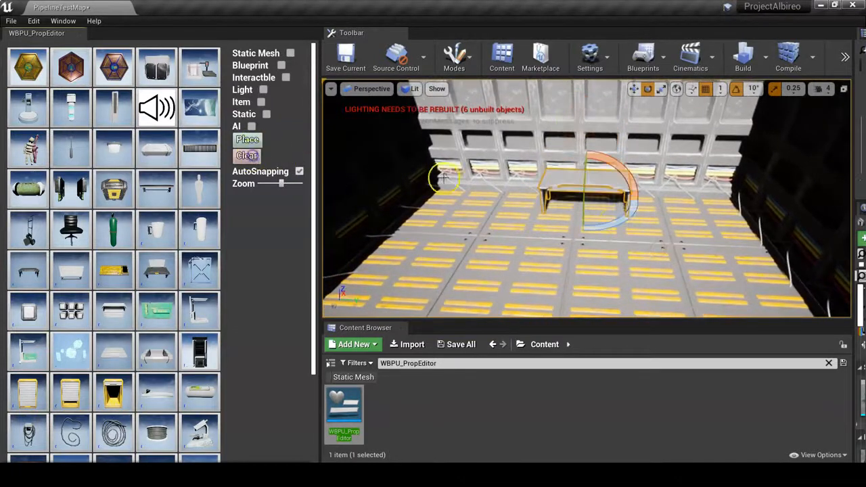
# - Search the content for desk, drop a BasicDesk into the level, move it and delete it again
pyautogui.click(454, 364)
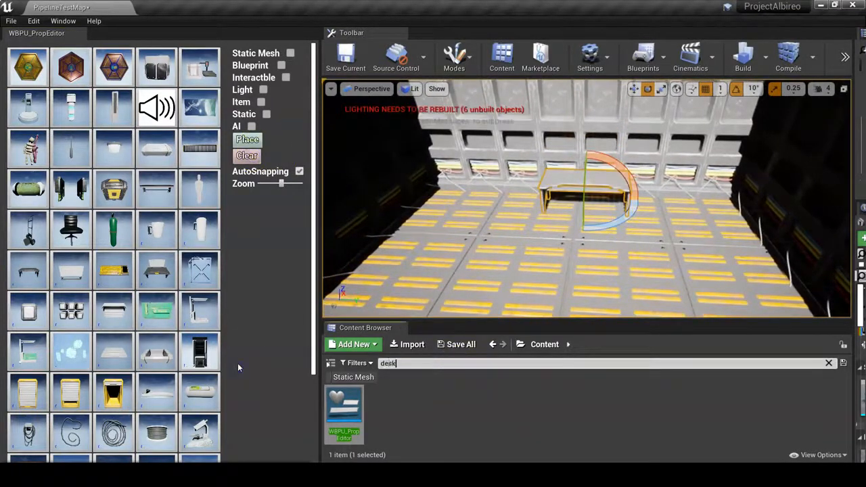
pyautogui.write('desk')
pyautogui.moveTo(346, 410); pyautogui.dragTo(572, 119)
pyautogui.moveTo(626, 131); pyautogui.dragTo(608, 92, button='right')
pyautogui.press('w')
pyautogui.moveTo(555, 243); pyautogui.dragTo(316, 282)
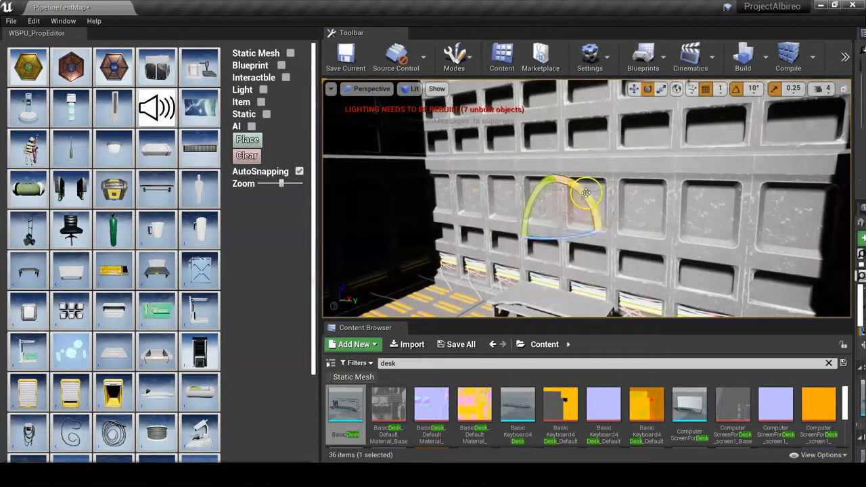
pyautogui.press('w')
pyautogui.moveTo(579, 220); pyautogui.dragTo(505, 243)
pyautogui.moveTo(567, 240); pyautogui.dragTo(628, 287, button='right')
pyautogui.press('s')
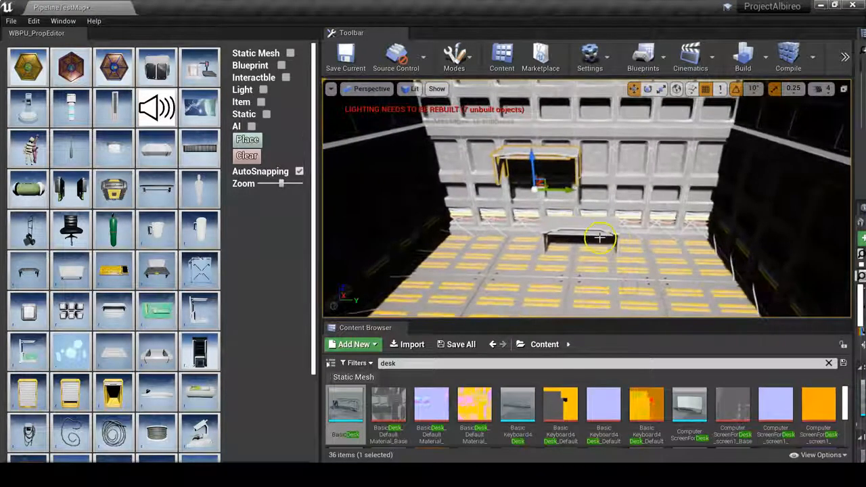
pyautogui.press('Delete')
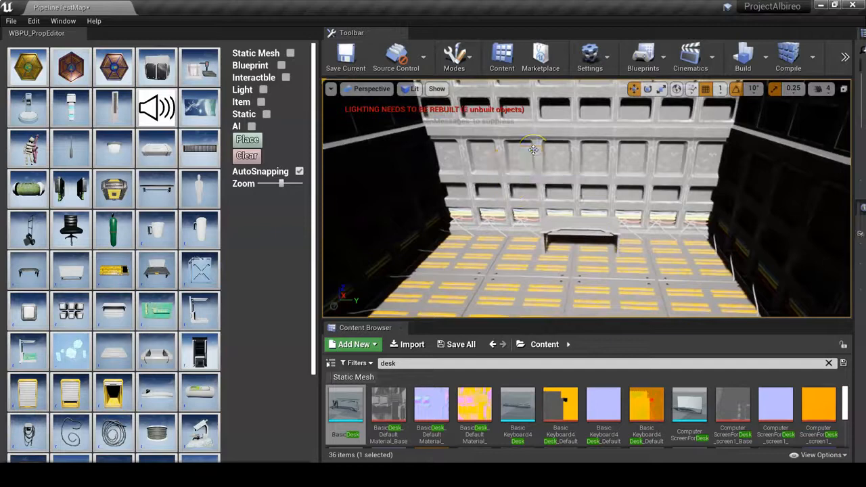
# - Select the yellow crate prop, rotate it and place it on the floor behind the table
pyautogui.moveTo(398, 190); pyautogui.dragTo(429, 202, button='right')
pyautogui.click(113, 188)
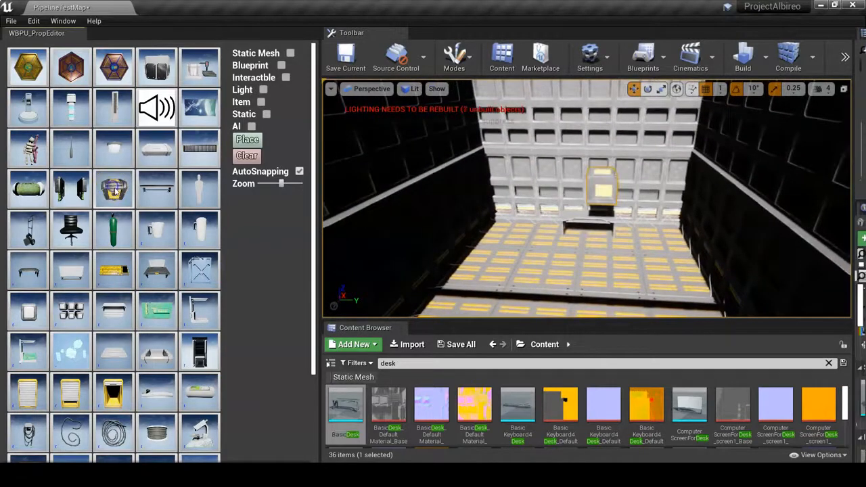
pyautogui.moveTo(623, 187); pyautogui.dragTo(589, 215, button='right')
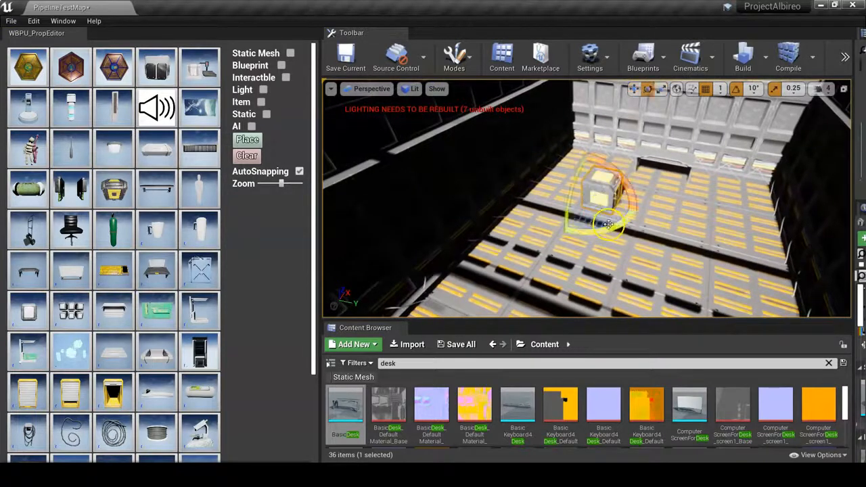
pyautogui.click(248, 157)
pyautogui.click(113, 190)
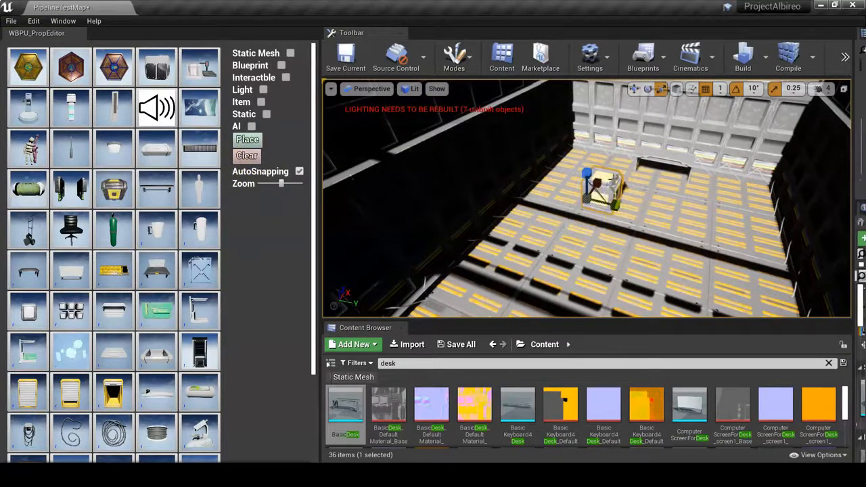
pyautogui.press('e')
pyautogui.click(604, 197)
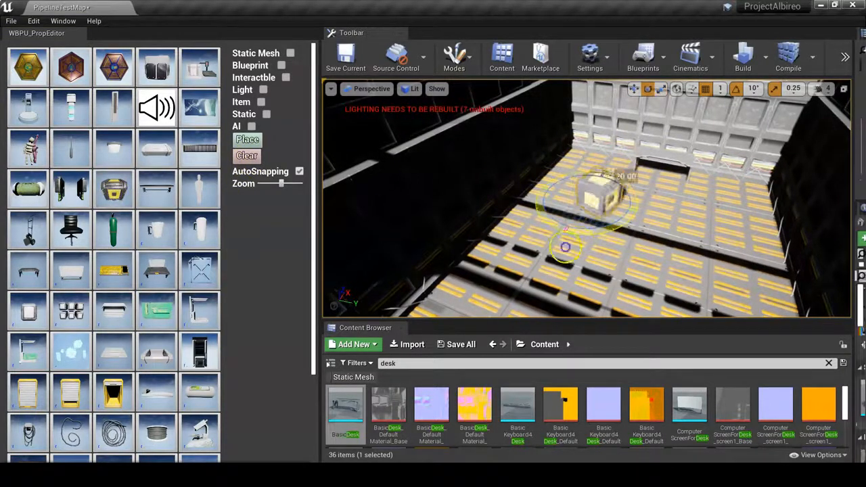
pyautogui.click(247, 139)
# - Place cup props on top of the crate and rotate one of them
pyautogui.moveTo(600, 162); pyautogui.dragTo(596, 138, button='right')
pyautogui.press('w')
pyautogui.click(246, 140)
pyautogui.moveTo(444, 204); pyautogui.dragTo(391, 261, button='right')
pyautogui.press('s')
pyautogui.press('w')
pyautogui.moveTo(597, 195); pyautogui.dragTo(568, 201)
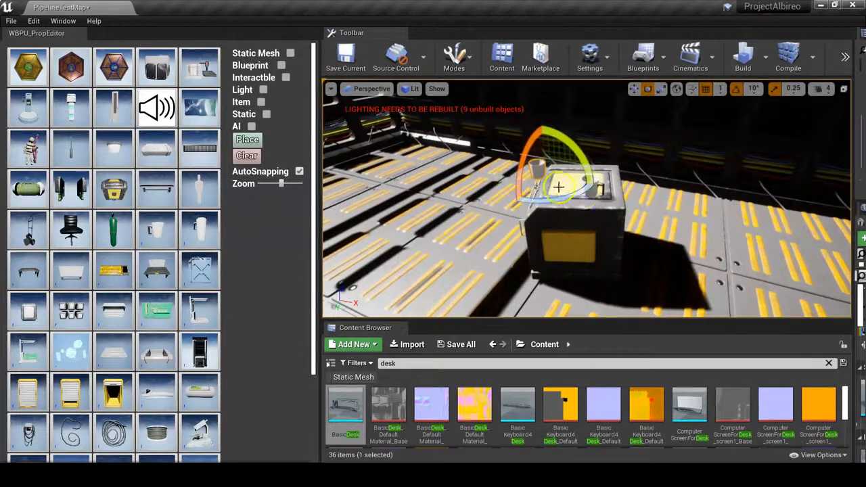
# - Nudge the crate and an object on its top slightly into position
pyautogui.click(592, 226)
pyautogui.press('w')
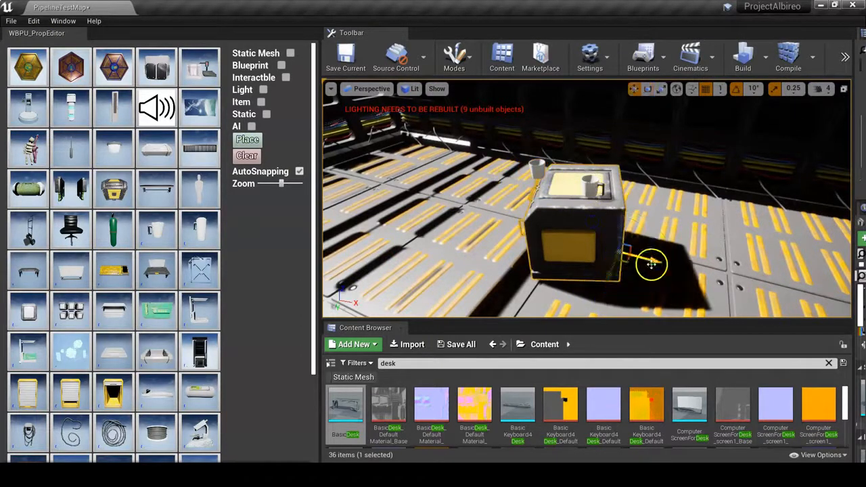
pyautogui.moveTo(652, 262); pyautogui.dragTo(639, 264)
pyautogui.click(580, 187)
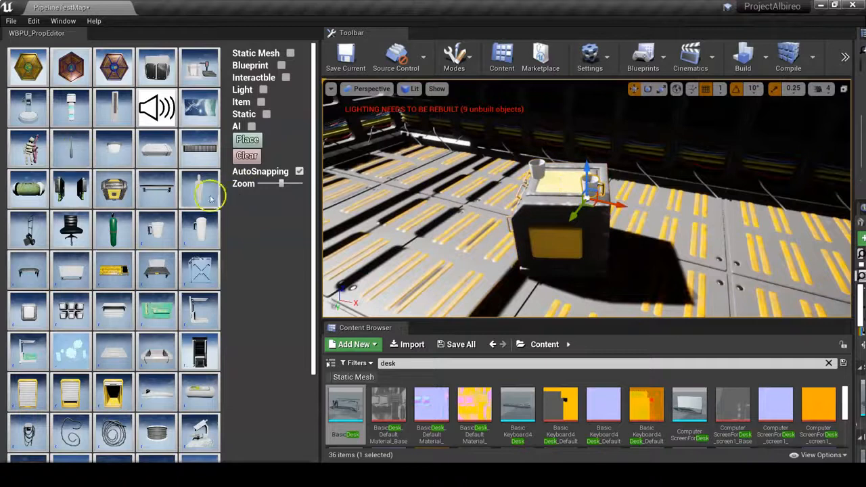
pyautogui.moveTo(570, 201); pyautogui.dragTo(574, 214, button='right')
# - Place a cup and a small yellow item on top of the table
pyautogui.click(248, 140)
pyautogui.moveTo(474, 217); pyautogui.dragTo(831, 247, button='right')
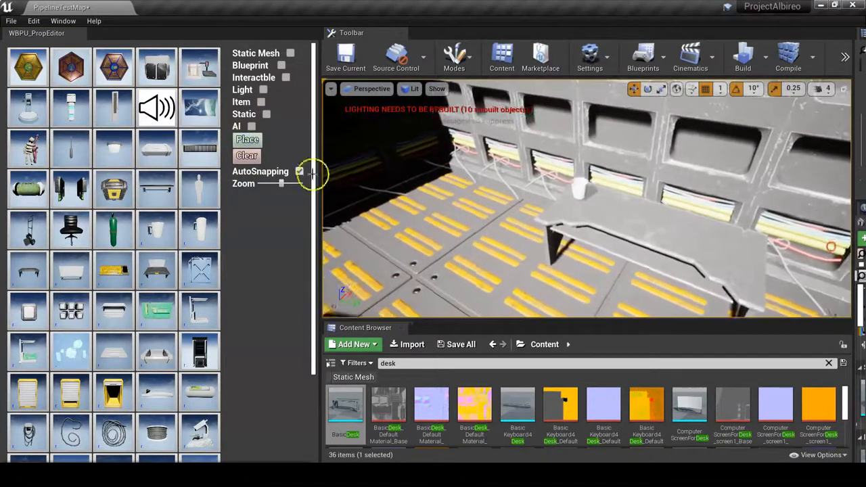
pyautogui.click(247, 139)
pyautogui.moveTo(700, 209); pyautogui.dragTo(736, 232, button='right')
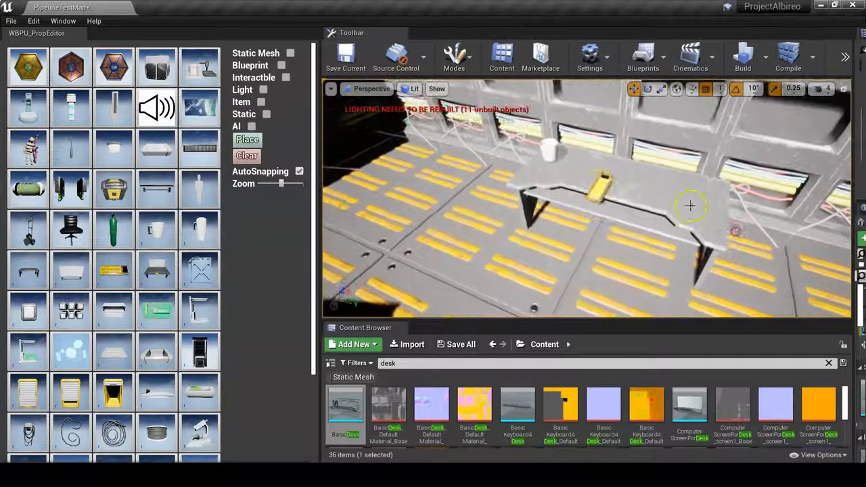
# - Rotate the yellow item lying on the table
pyautogui.press('e')
pyautogui.moveTo(618, 228); pyautogui.dragTo(316, 227)
pyautogui.moveTo(716, 228); pyautogui.dragTo(716, 228, button='right')
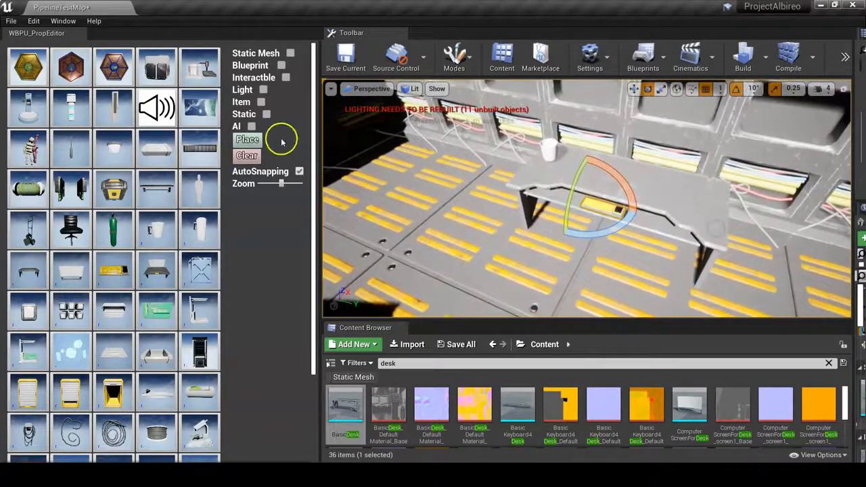
pyautogui.moveTo(633, 253); pyautogui.dragTo(696, 237, button='right')
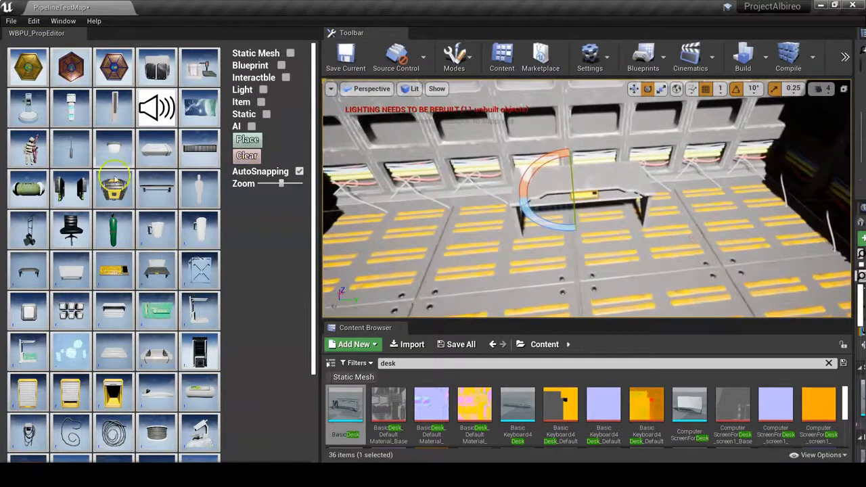
# - Select a ceiling light prop from the palette and place it on the ceiling
pyautogui.scroll(-4, 108, 244)
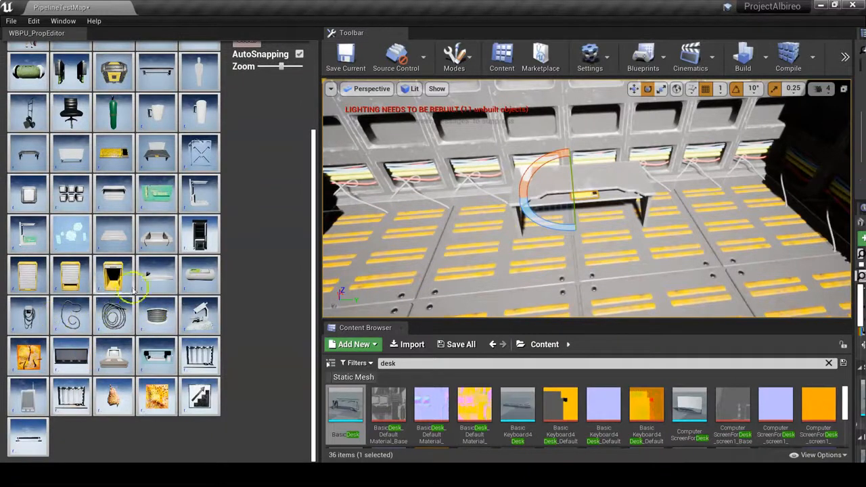
pyautogui.scroll(4, 136, 277)
pyautogui.click(157, 63)
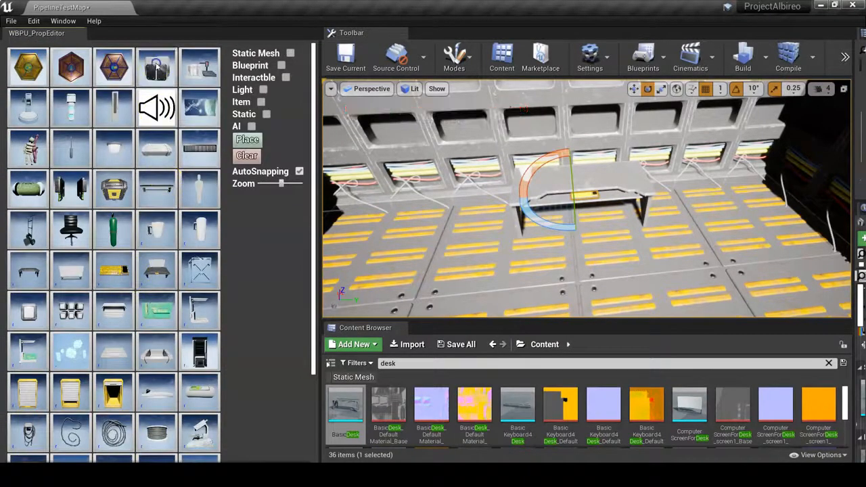
pyautogui.moveTo(579, 214); pyautogui.dragTo(545, 176, button='right')
pyautogui.keyDown('alt'); pyautogui.moveTo(579, 213); pyautogui.dragTo(12, 166); pyautogui.keyUp('alt')
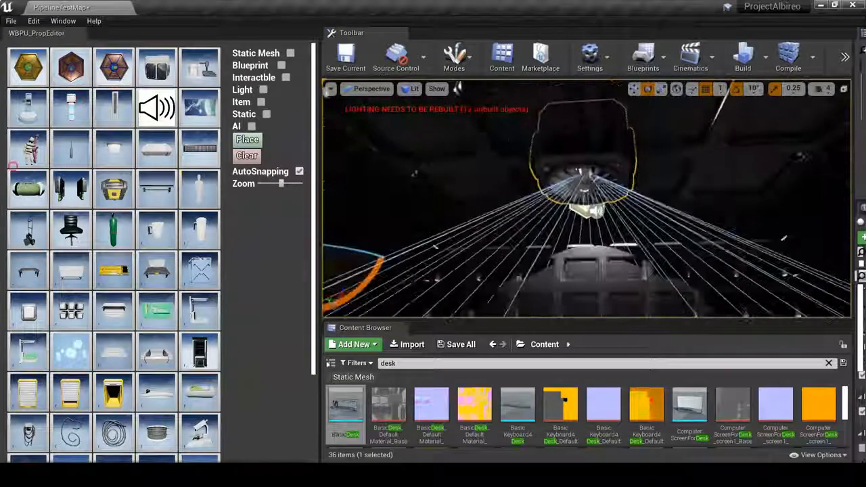
pyautogui.click(253, 140)
pyautogui.click(250, 155)
# - Move and place another instance of the selected prop further along the ceiling
pyautogui.moveTo(531, 232); pyautogui.dragTo(765, 447, button='right')
pyautogui.press('w')
pyautogui.moveTo(498, 245); pyautogui.dragTo(325, 204, button='right')
pyautogui.click(247, 139)
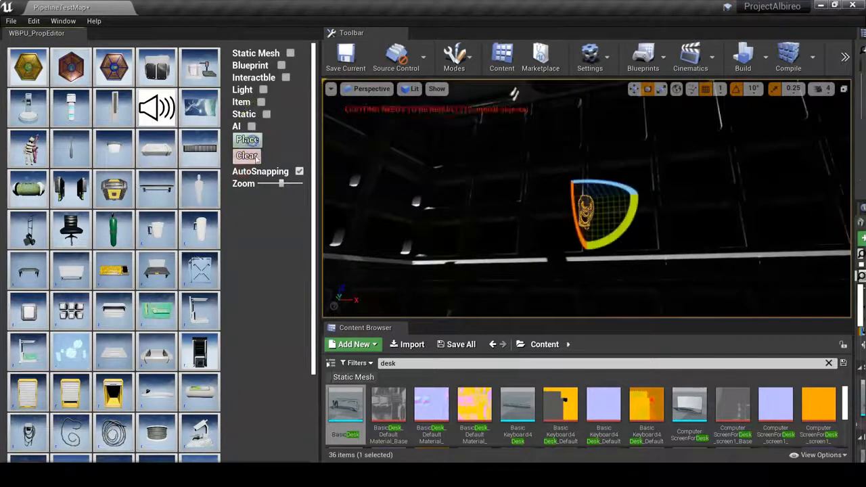
# - Clear the desk search from the content browser
pyautogui.moveTo(555, 253); pyautogui.dragTo(562, 257, button='right')
pyautogui.moveTo(673, 280); pyautogui.dragTo(315, 245, button='right')
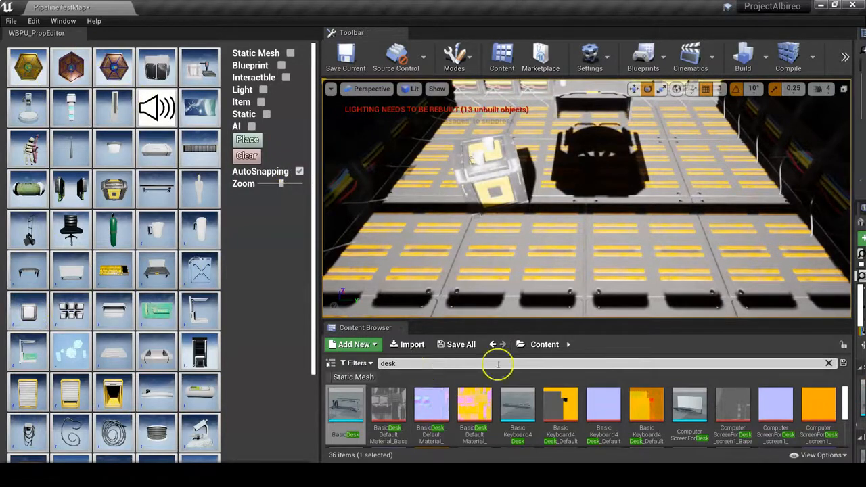
pyautogui.click(829, 362)
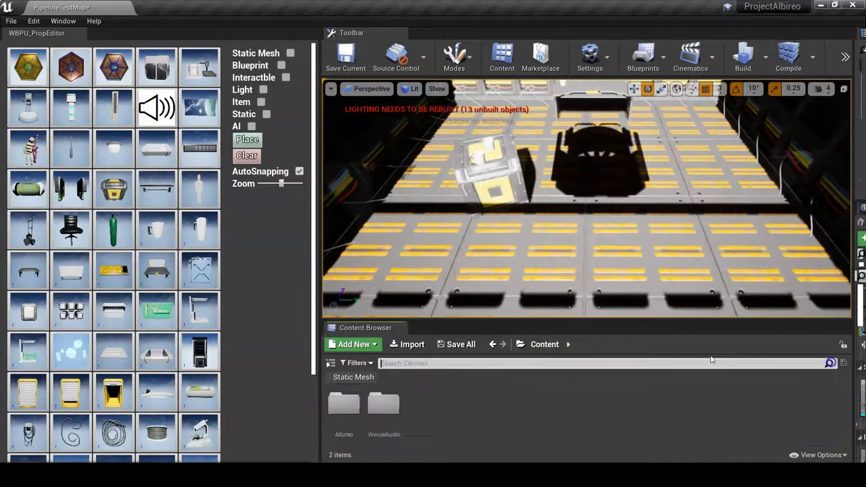
# - Browse the content browser's Albireo, Props and Bench folders, then return to Props
pyautogui.doubleClick(344, 402)
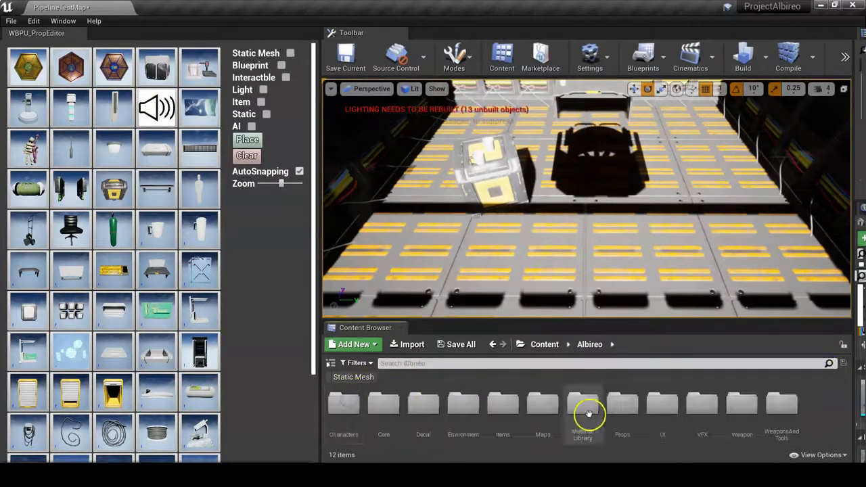
pyautogui.doubleClick(622, 404)
pyautogui.scroll(-3, 414, 406)
pyautogui.scroll(-2, 398, 427)
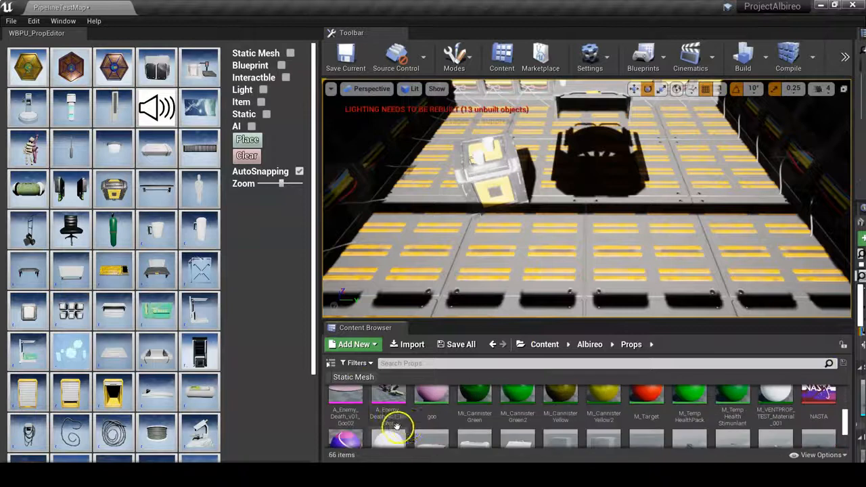
pyautogui.scroll(3, 413, 429)
pyautogui.scroll(2, 415, 428)
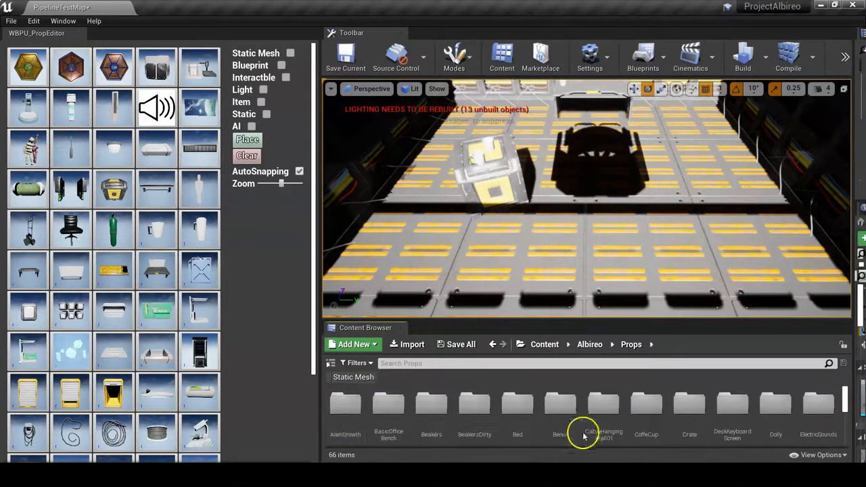
pyautogui.doubleClick(572, 413)
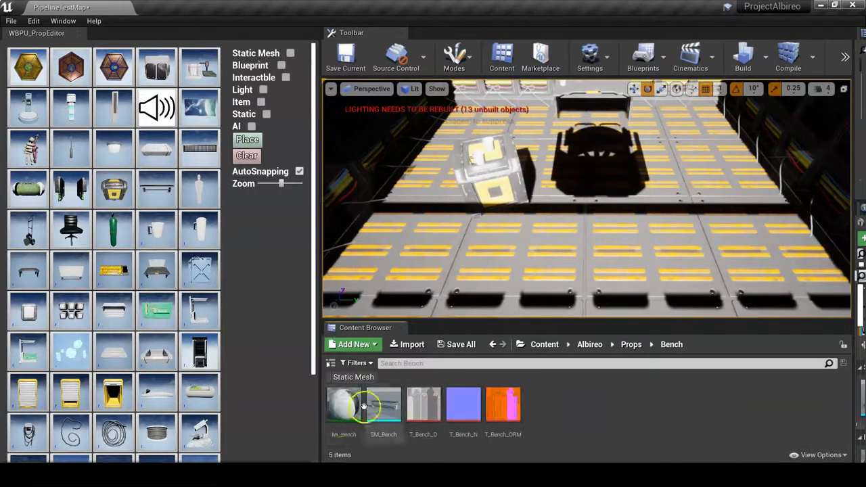
pyautogui.click(630, 346)
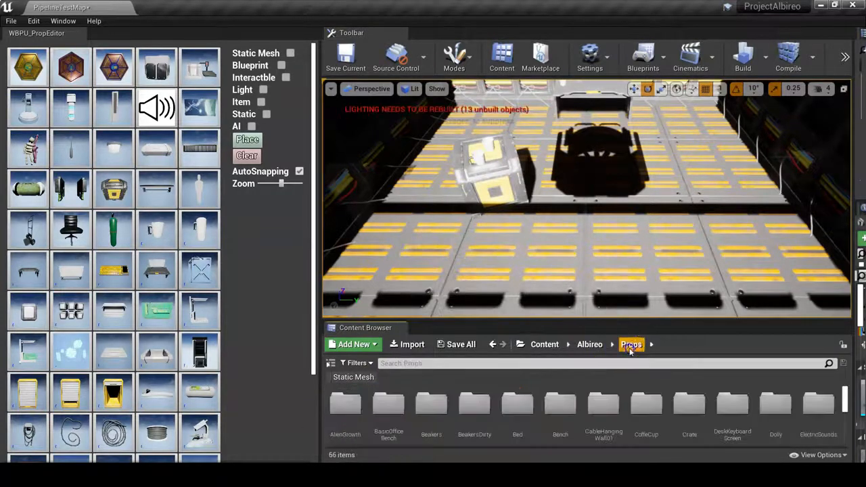
# - Place a bench prop from the palette onto the floor and turn off AutoSnapping
pyautogui.click(151, 192)
pyautogui.keyDown('alt'); pyautogui.moveTo(582, 251); pyautogui.dragTo(416, 259); pyautogui.keyUp('alt')
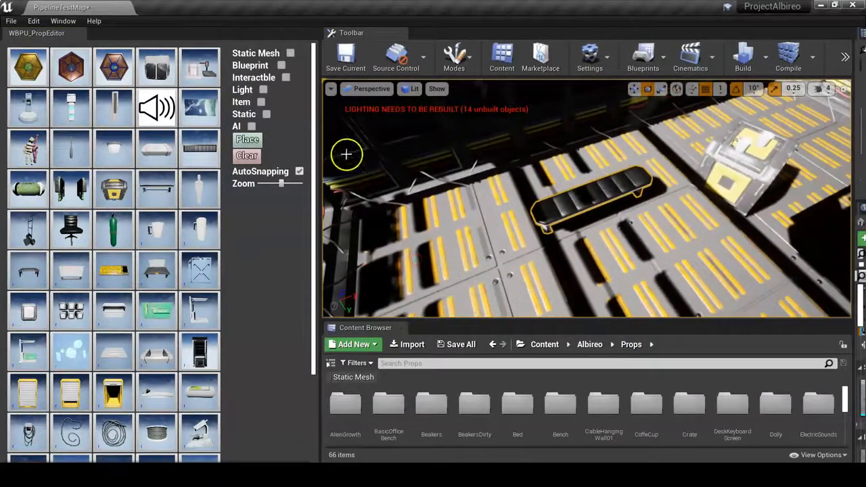
pyautogui.click(301, 173)
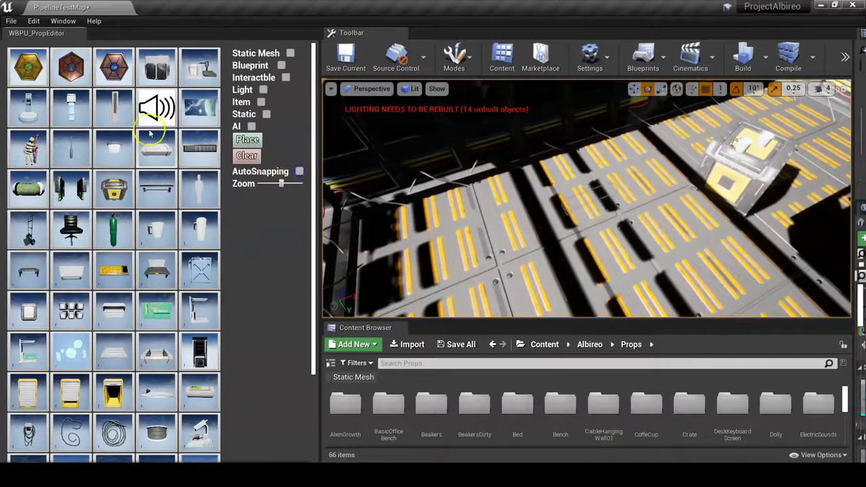
# - Move the bench freely across the floor without snapping
pyautogui.moveTo(526, 239); pyautogui.dragTo(684, 162, button='right')
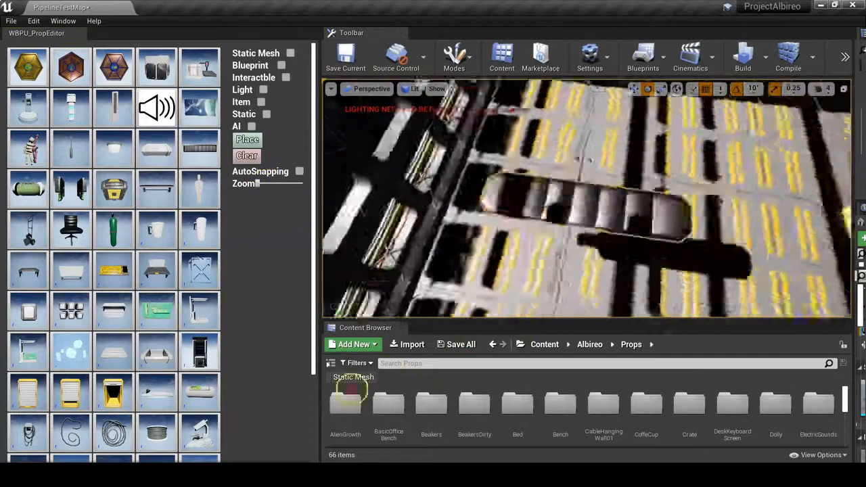
pyautogui.keyDown('alt'); pyautogui.moveTo(575, 196); pyautogui.dragTo(500, 234); pyautogui.keyUp('alt')
# - Select a crate prop from the palette and place it on the floor of the room
pyautogui.click(70, 192)
pyautogui.click(112, 281)
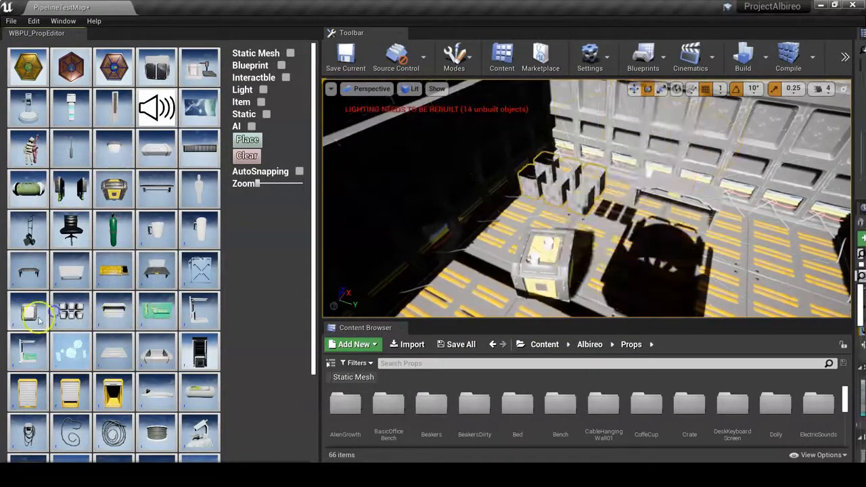
pyautogui.keyDown('alt'); pyautogui.moveTo(549, 219); pyautogui.dragTo(497, 201); pyautogui.keyUp('alt')
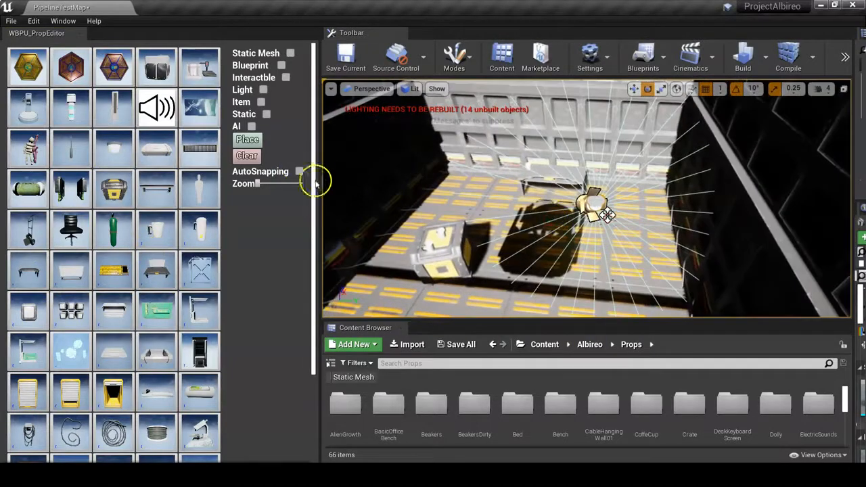
# - Adjust the widget's Zoom slider and reposition the crate in the level
pyautogui.keyDown('alt'); pyautogui.moveTo(582, 234); pyautogui.dragTo(306, 269); pyautogui.keyUp('alt')
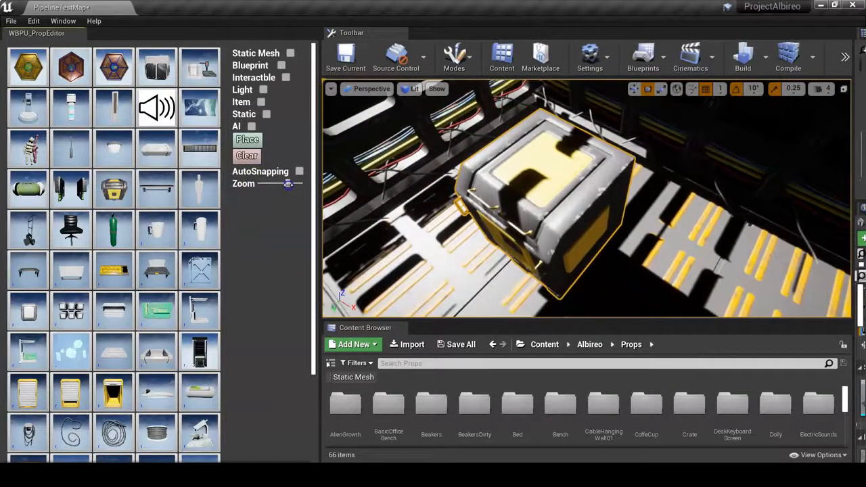
pyautogui.keyDown('alt'); pyautogui.moveTo(441, 251); pyautogui.dragTo(742, 219); pyautogui.keyUp('alt')
pyautogui.scroll(3, 846, 88)
pyautogui.scroll(-5, 846, 88)
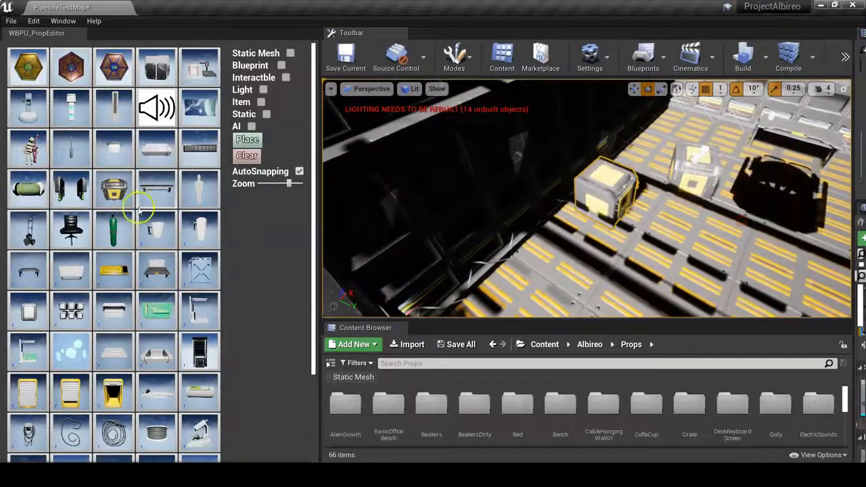